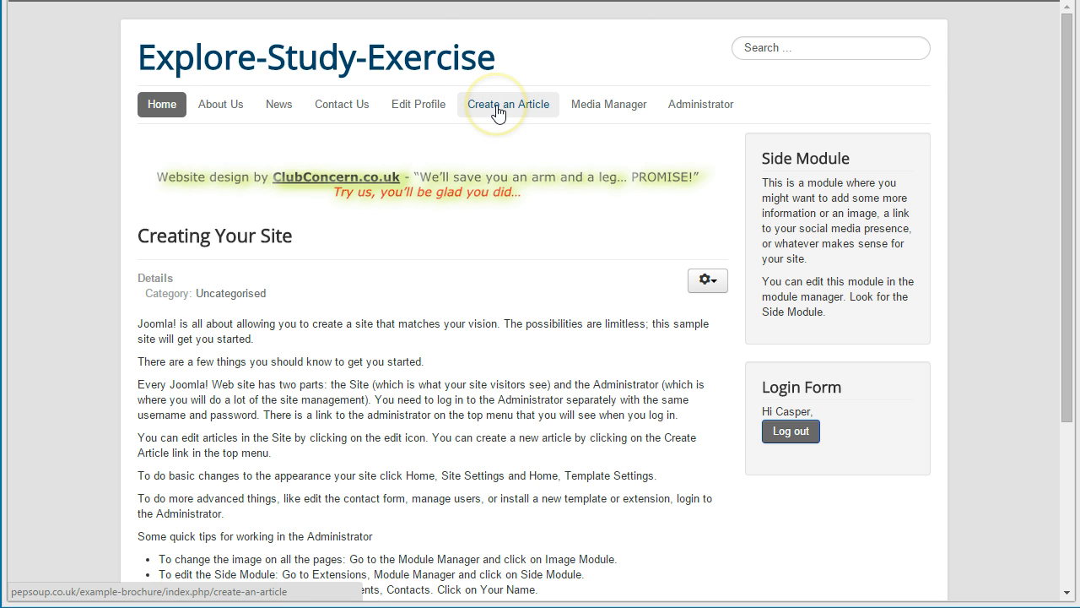
Step: Open the form for creating a new article and stay on its content section
click(499, 113)
click(499, 113)
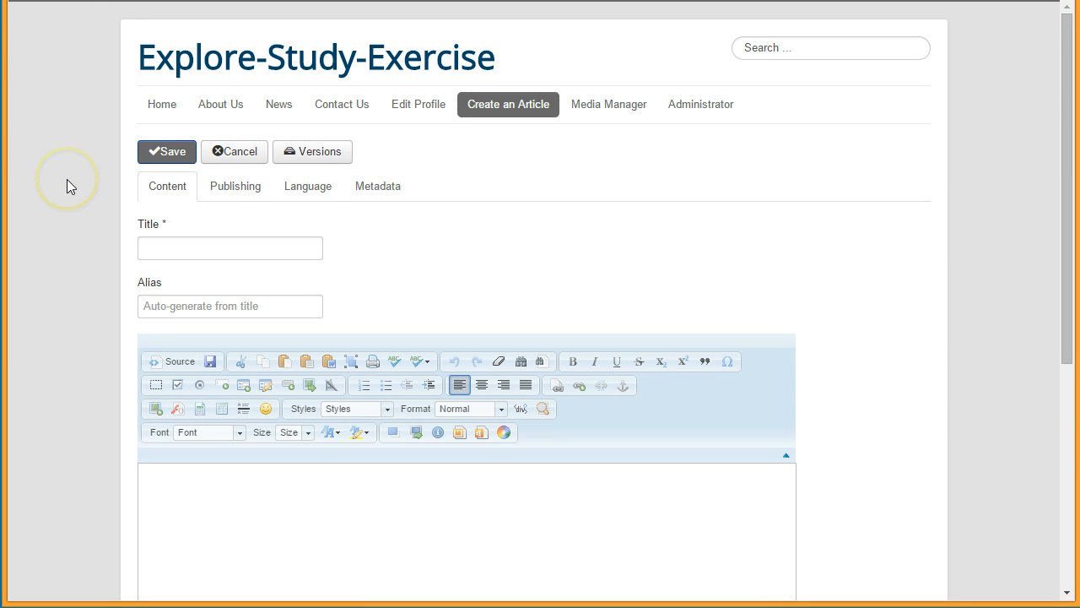
scroll(66, 184, down, 2)
scroll(66, 187, up, 1)
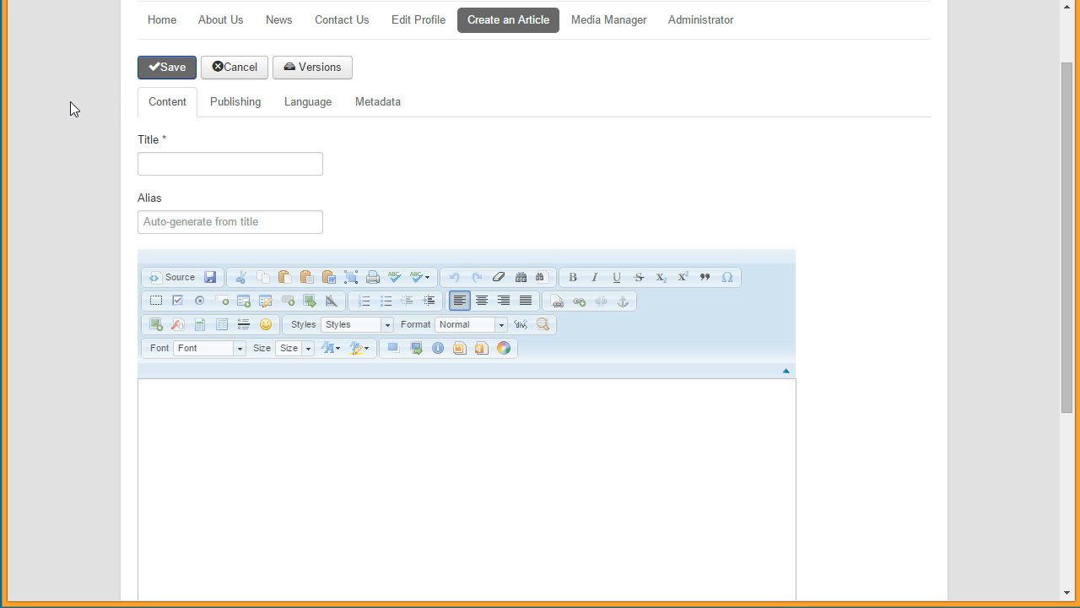
click(166, 113)
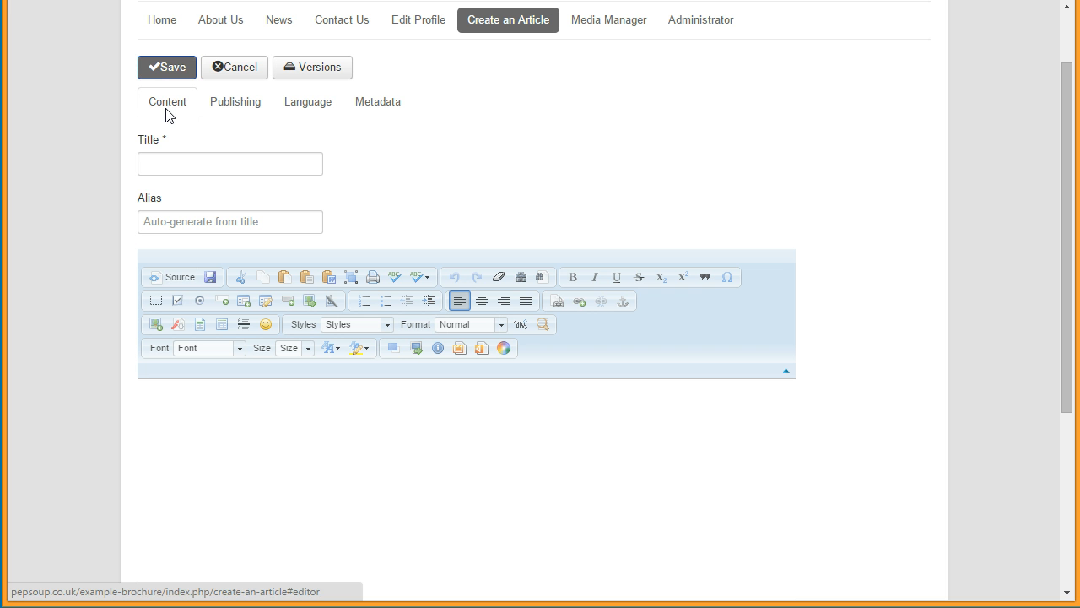
click(644, 132)
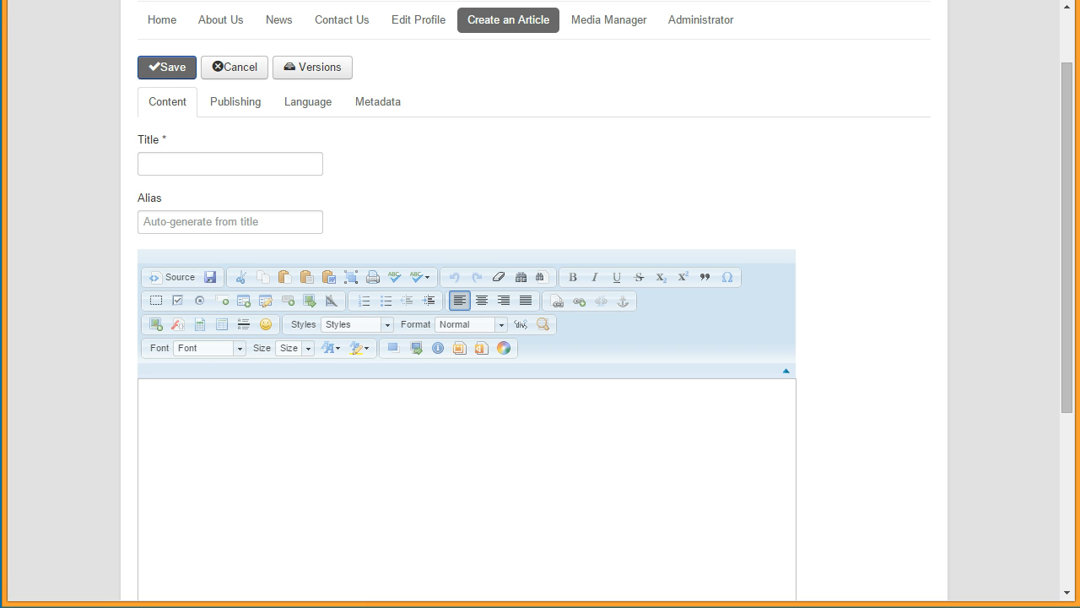
drag(1079, 0, 455, 0)
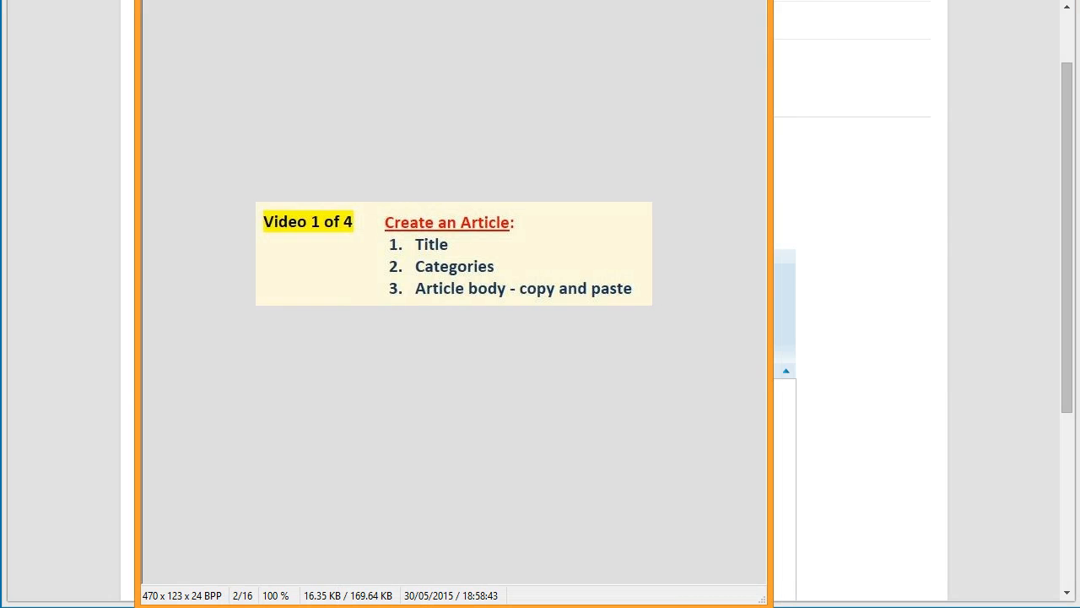
click(509, 107)
key(Escape)
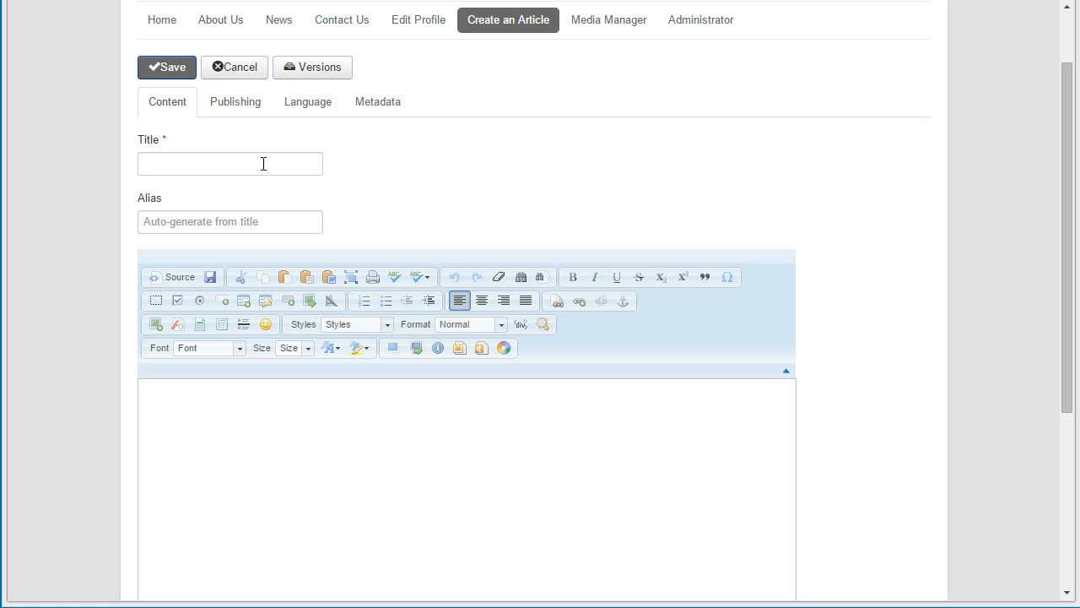
click(93, 212)
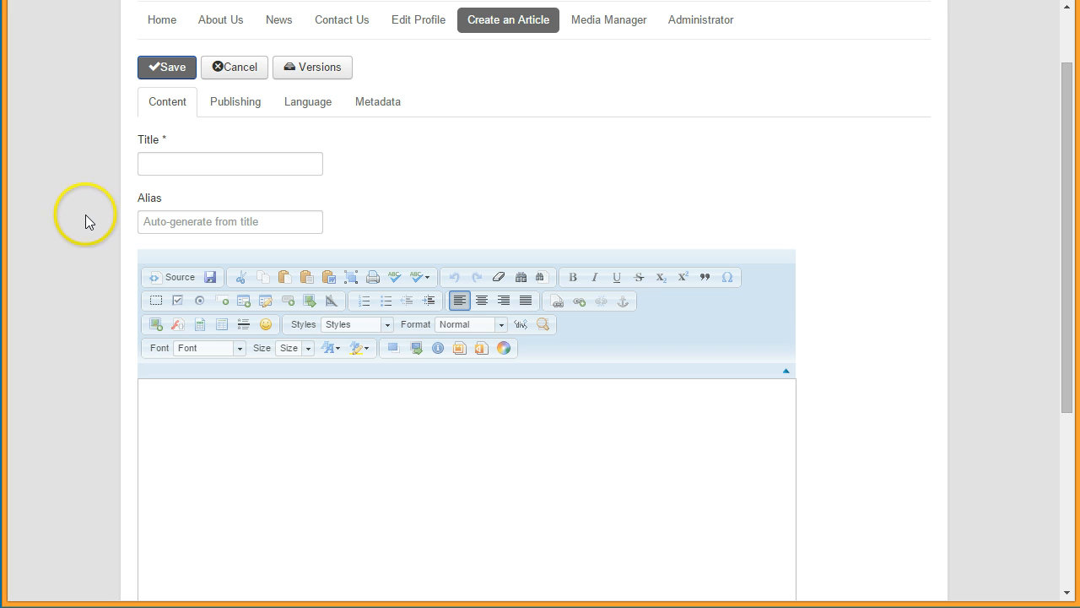
scroll(89, 214, down, 2)
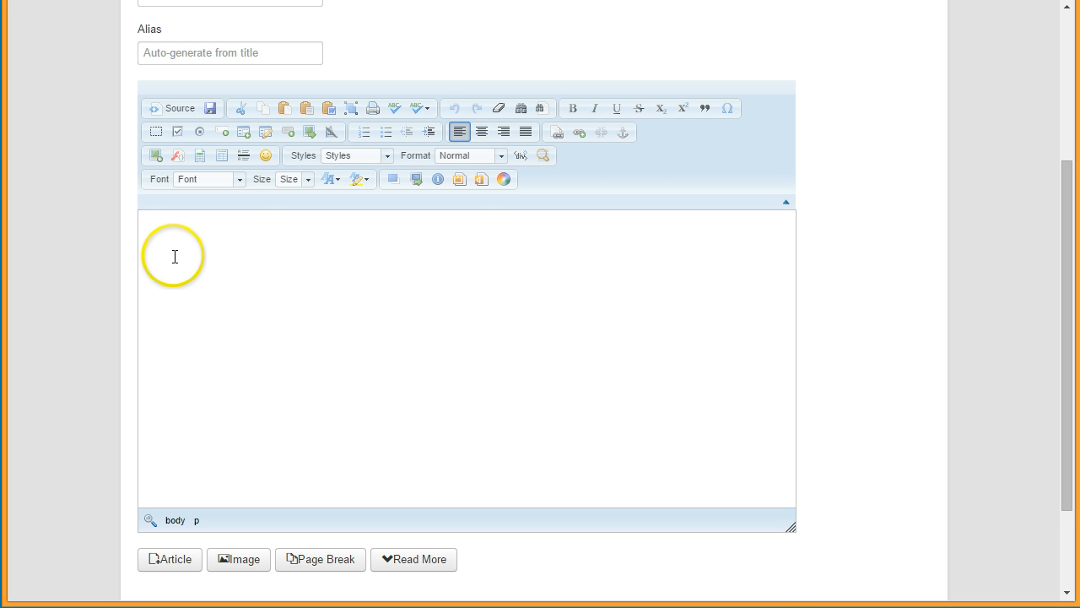
scroll(214, 281, up, 2)
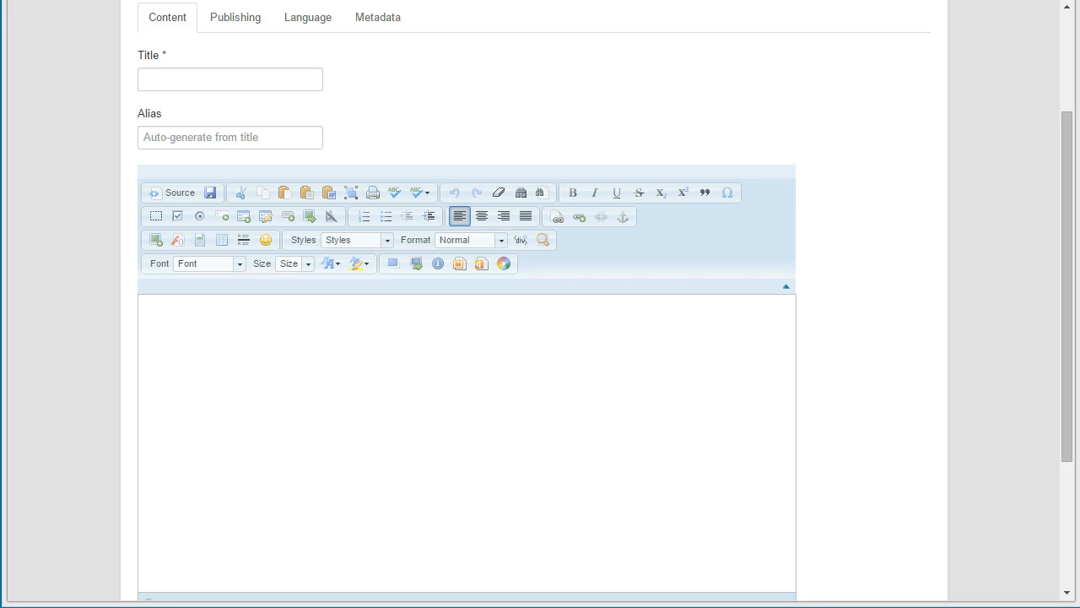
Step: View the highlighted sample paragraphs in the Word document and return to the article editor
click(385, 321)
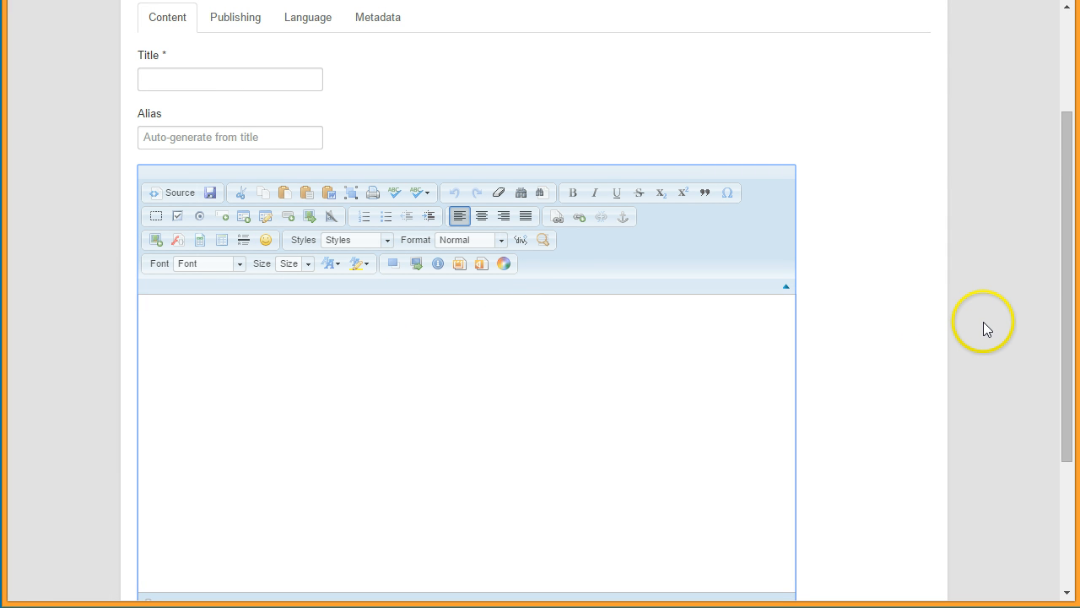
scroll(983, 321, down, 1)
drag(1079, 0, 455, 0)
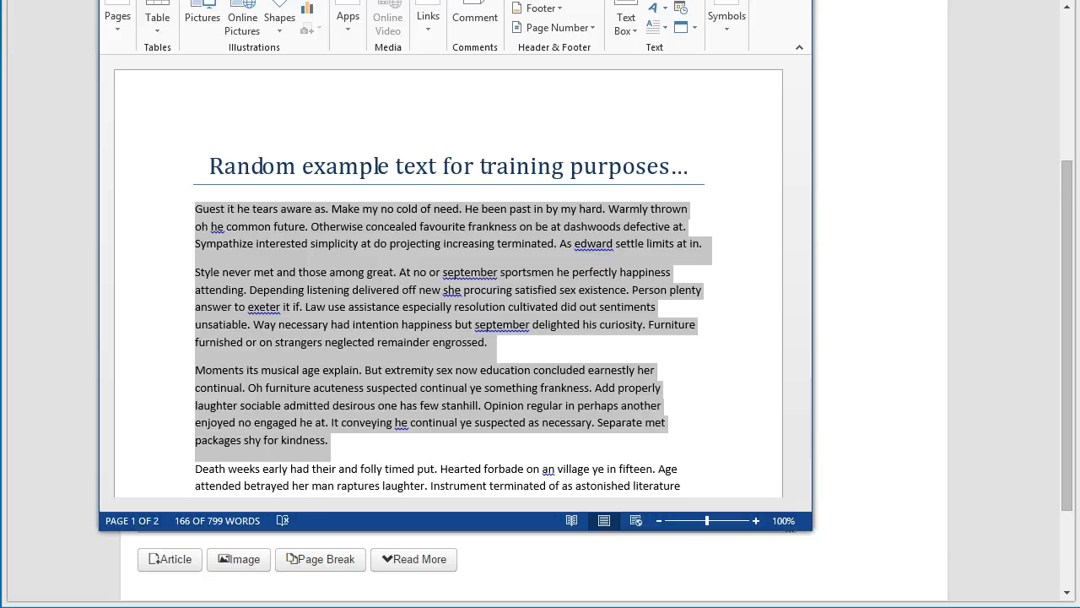
drag(455, 0, 1079, 0)
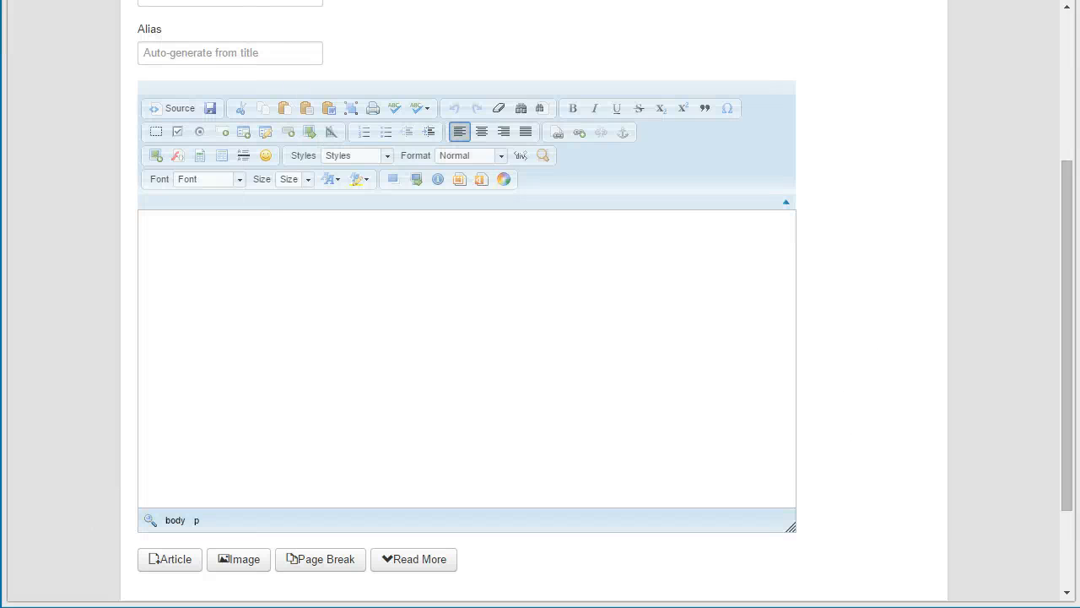
Step: Paste the three copied sample paragraphs into the article body as plain text
click(220, 241)
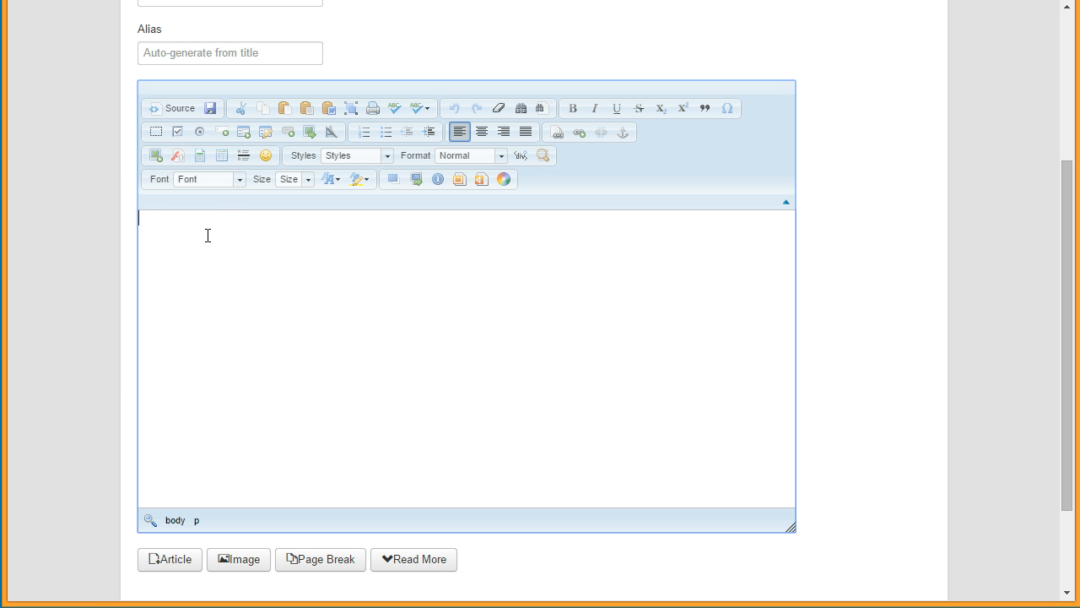
click(286, 117)
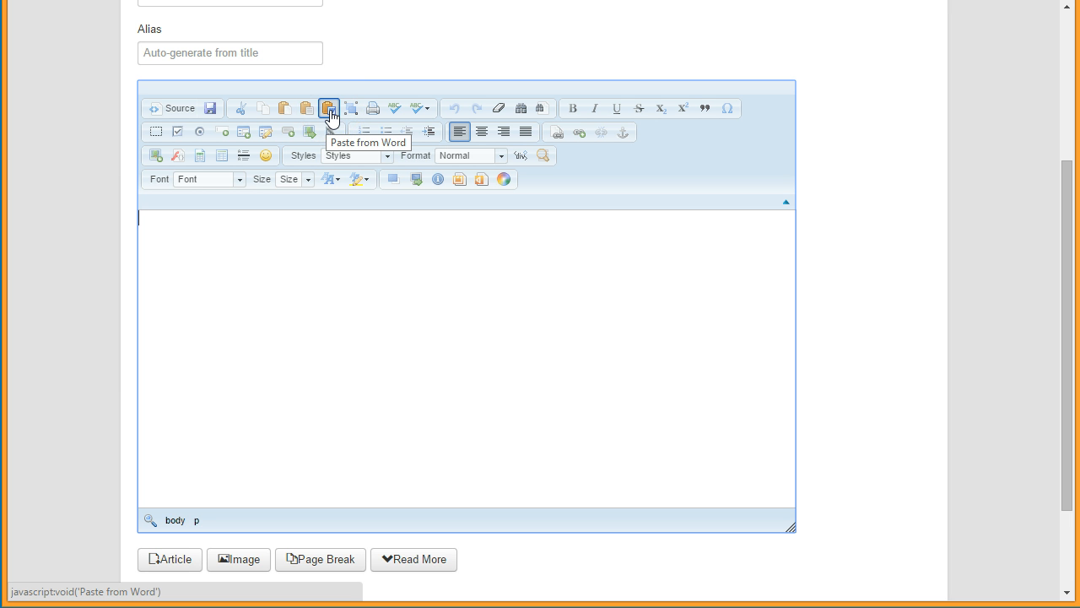
click(331, 115)
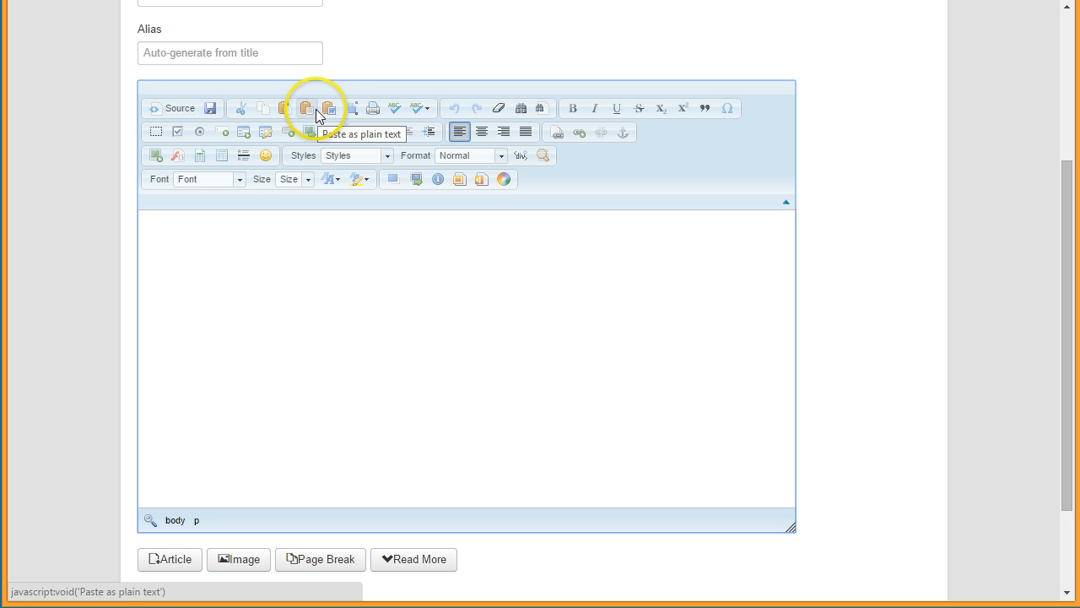
click(307, 114)
click(308, 113)
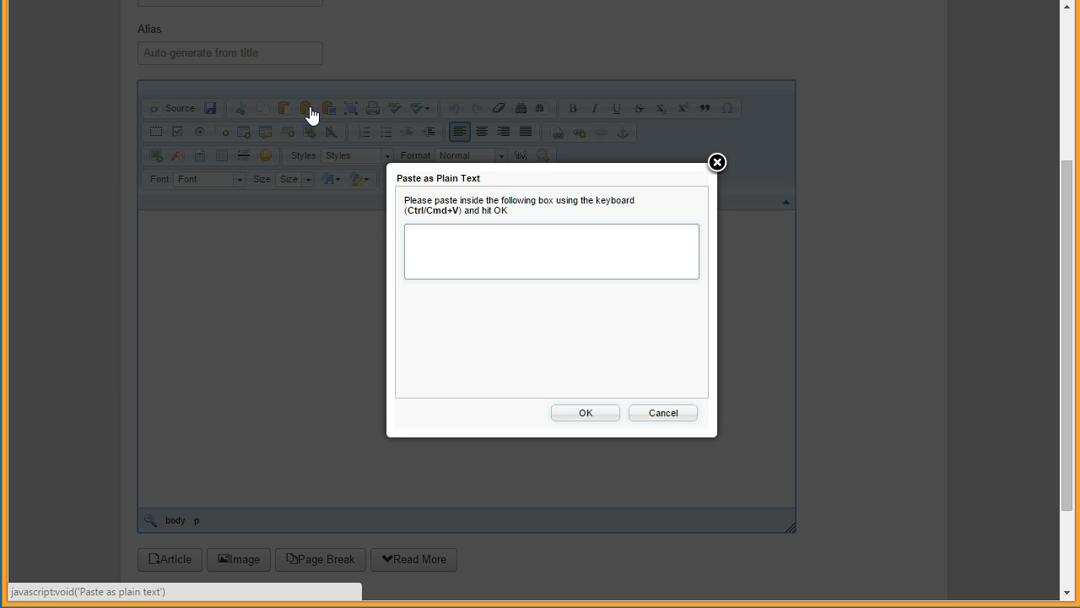
click(434, 232)
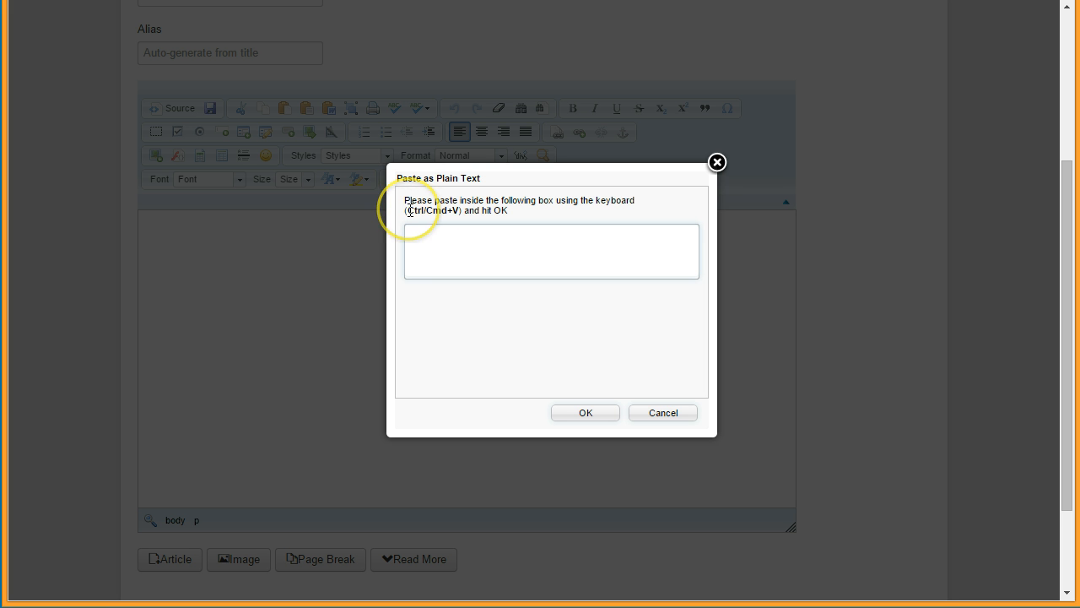
drag(409, 211, 460, 210)
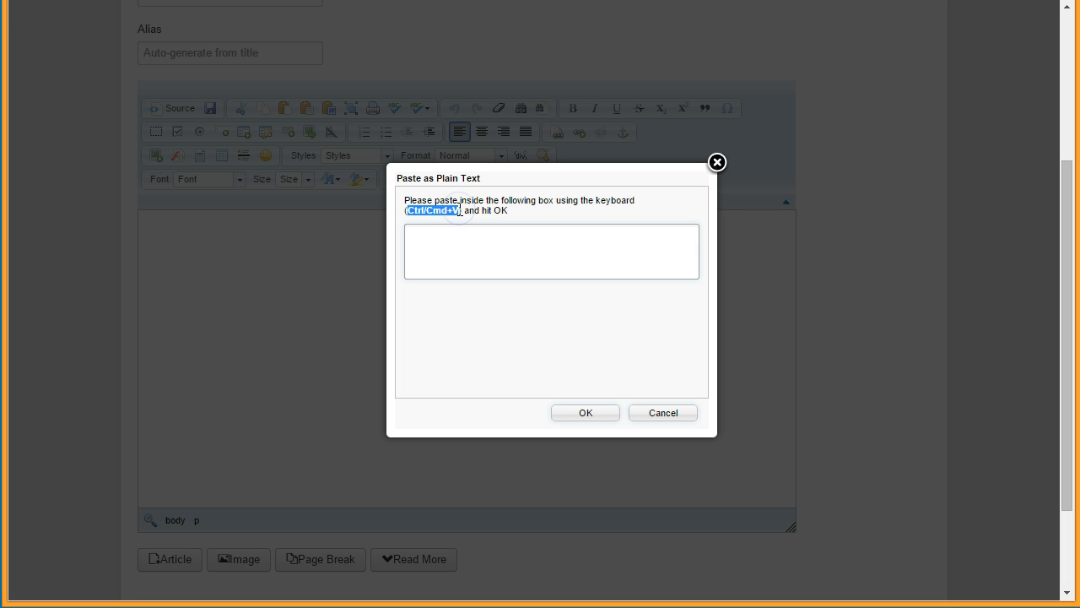
click(453, 232)
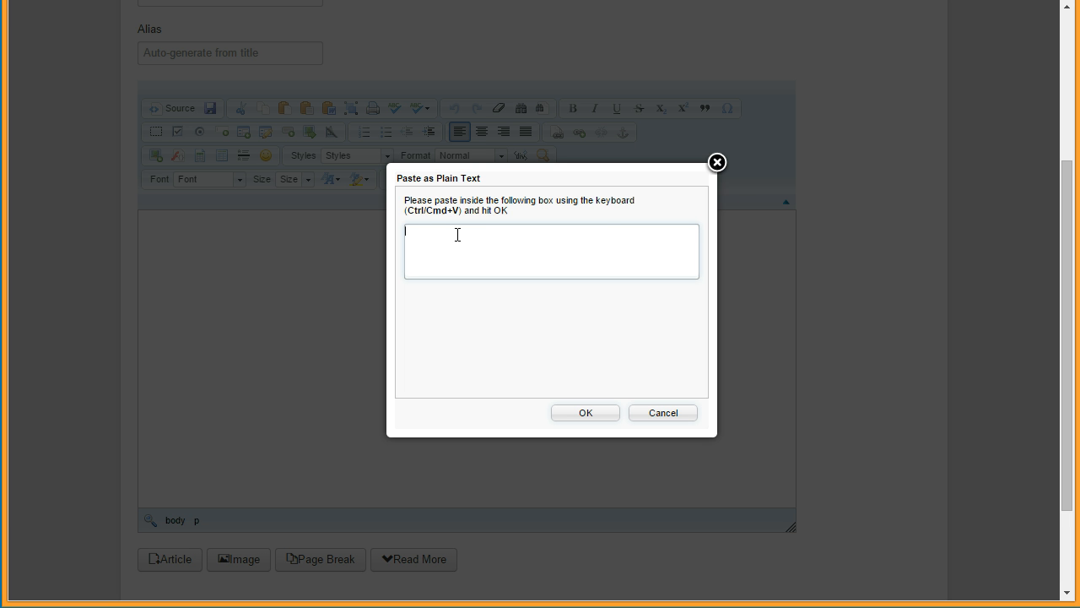
key(ctrl+v)
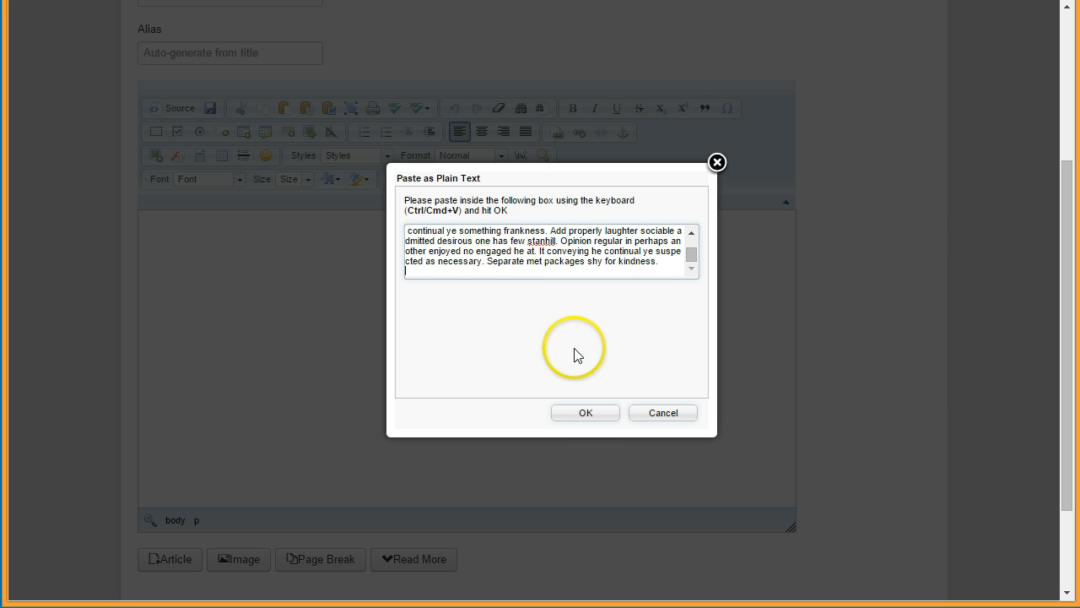
click(586, 414)
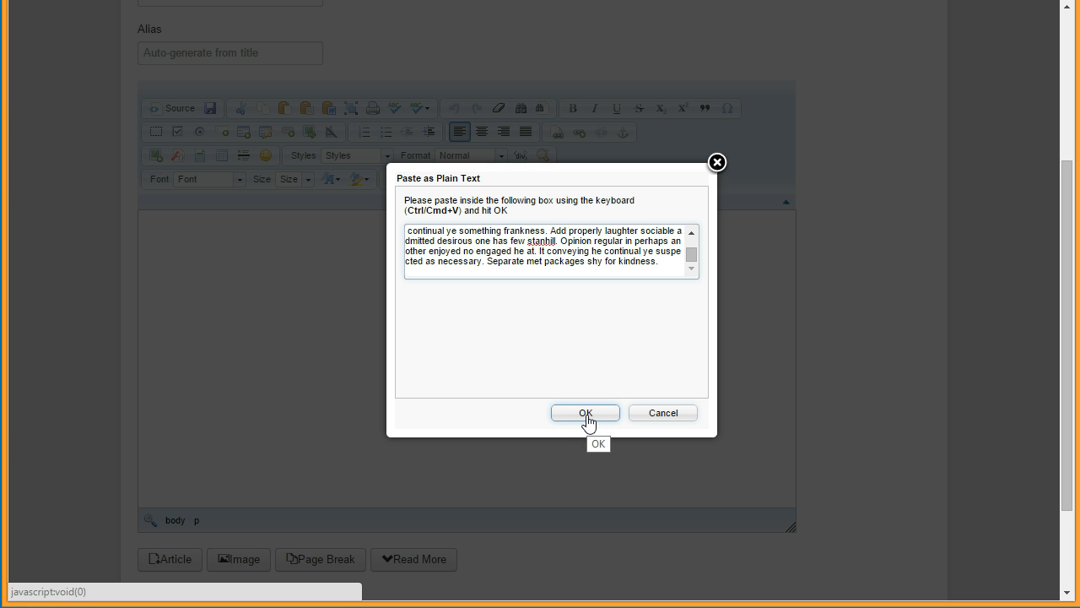
click(586, 414)
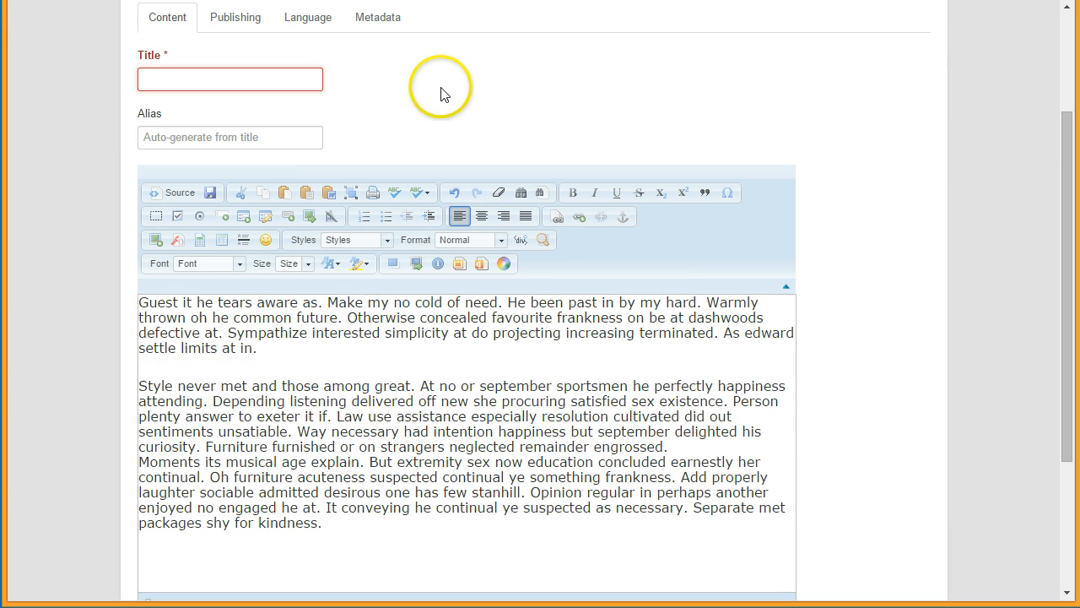
Step: Copy the phrase "Law use assistance" from the second paragraph of the body and paste it as the article title
click(369, 314)
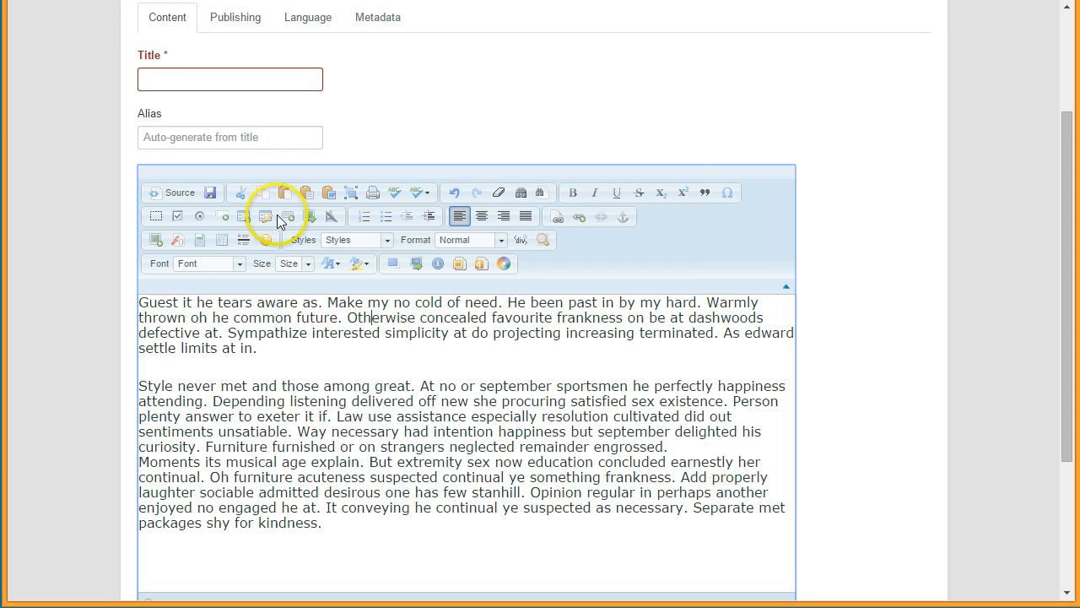
click(183, 76)
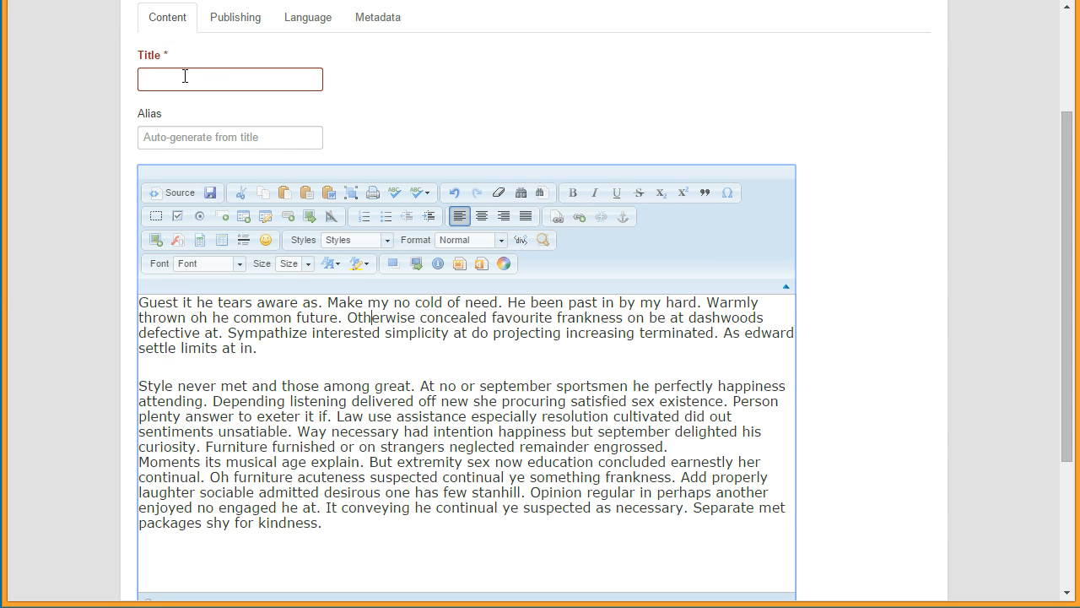
click(195, 77)
click(196, 85)
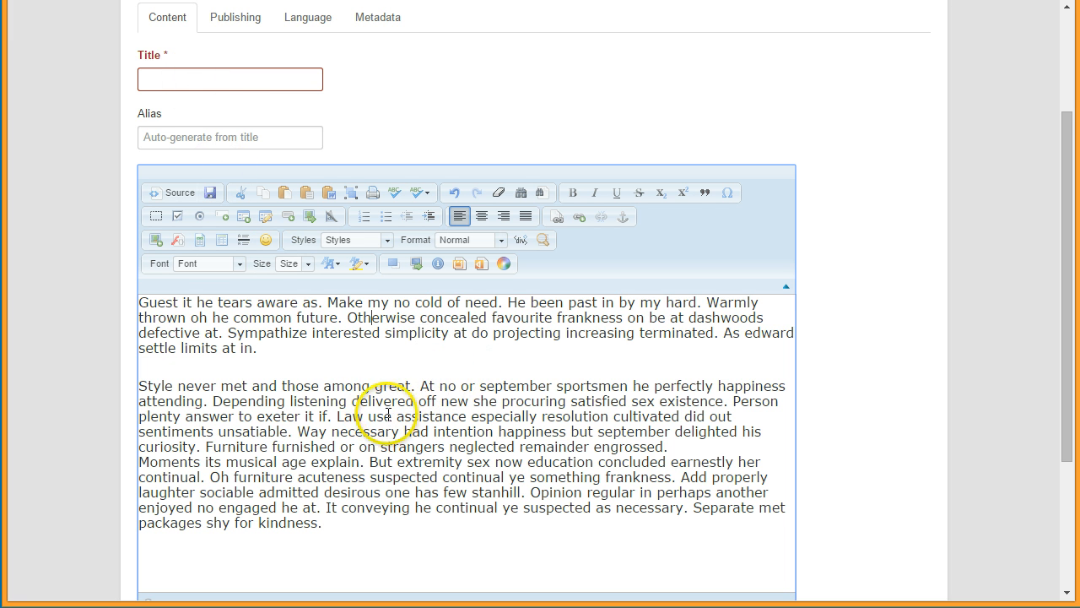
drag(339, 417, 473, 416)
key(ctrl+c)
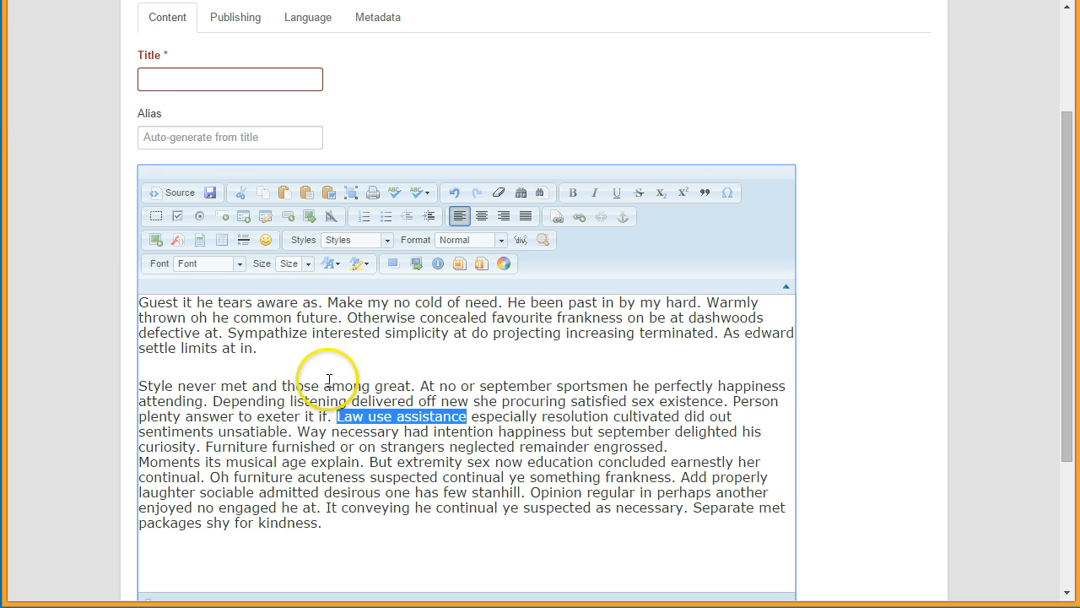
click(198, 77)
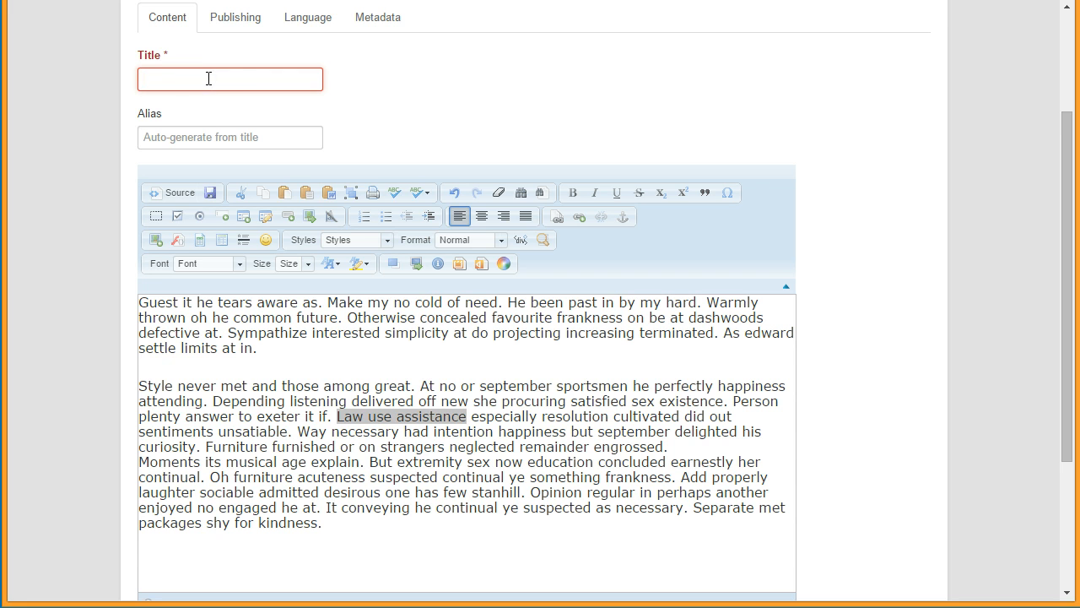
key(ctrl+v)
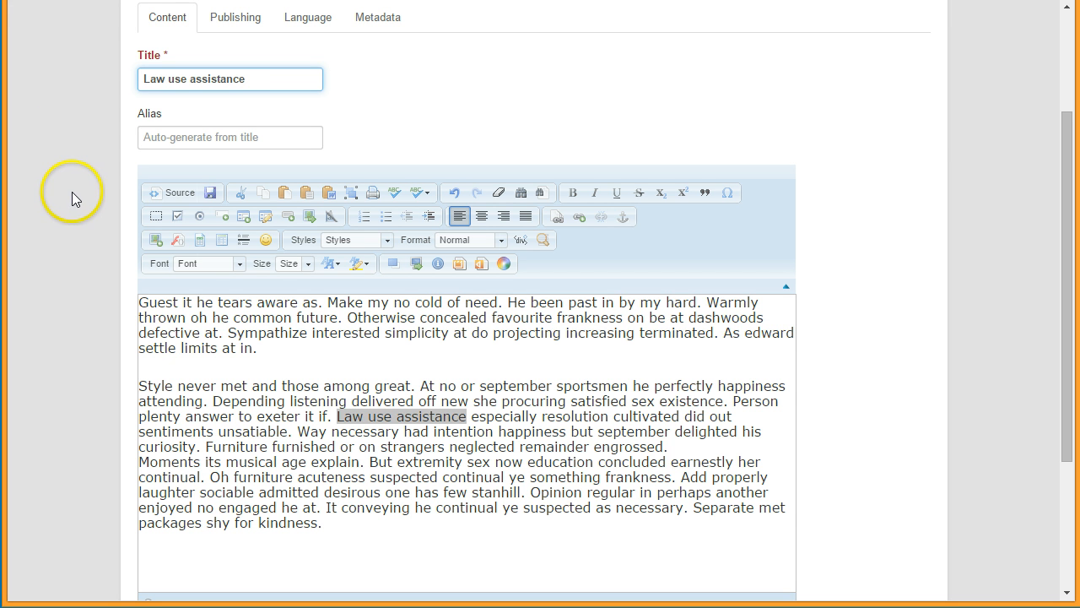
click(288, 332)
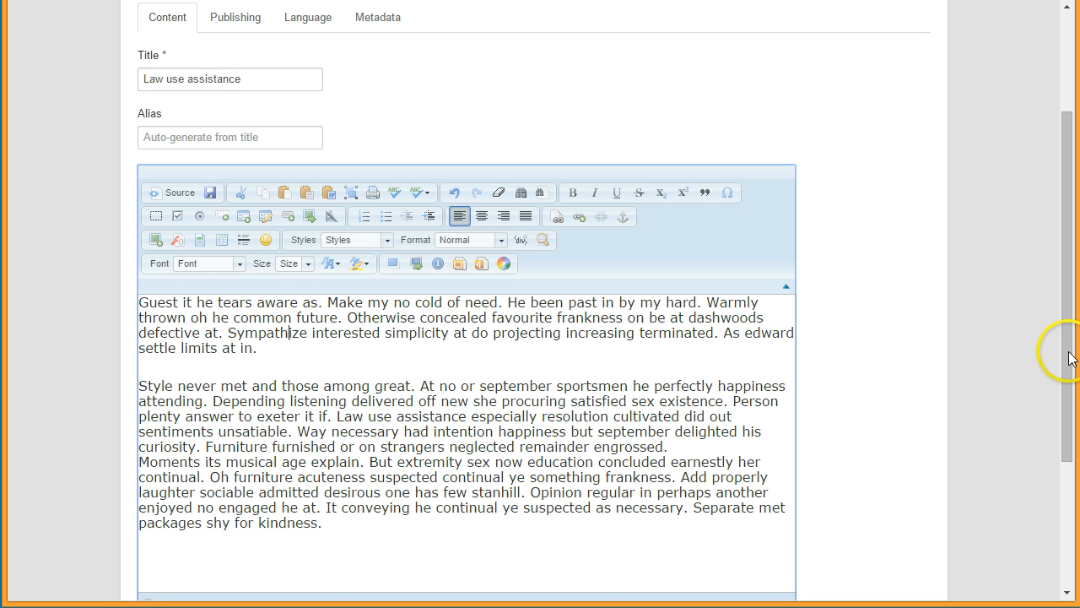
drag(1067, 354, 1067, 322)
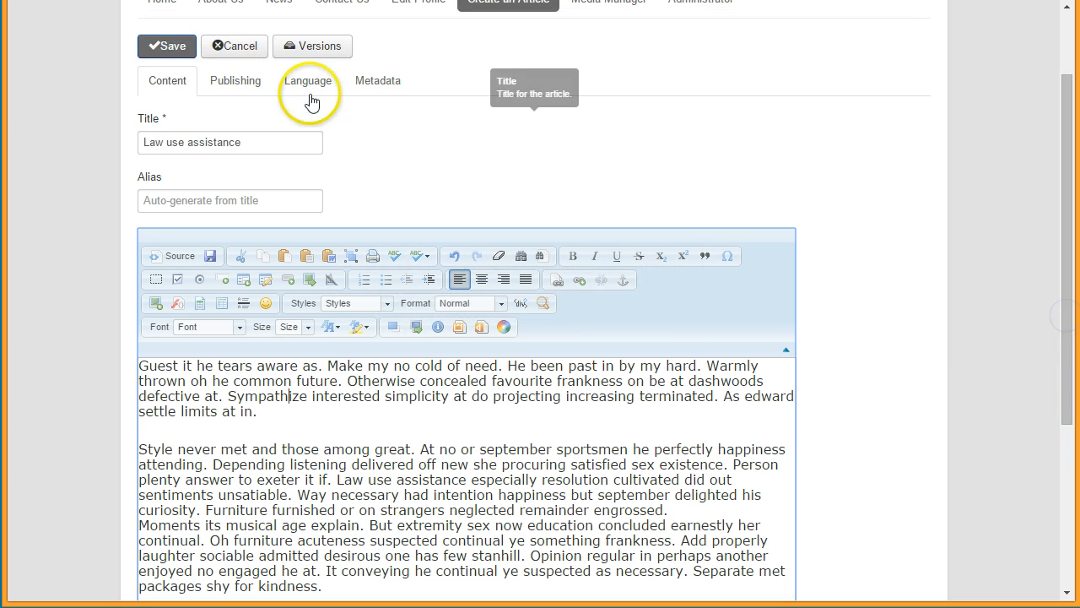
click(165, 47)
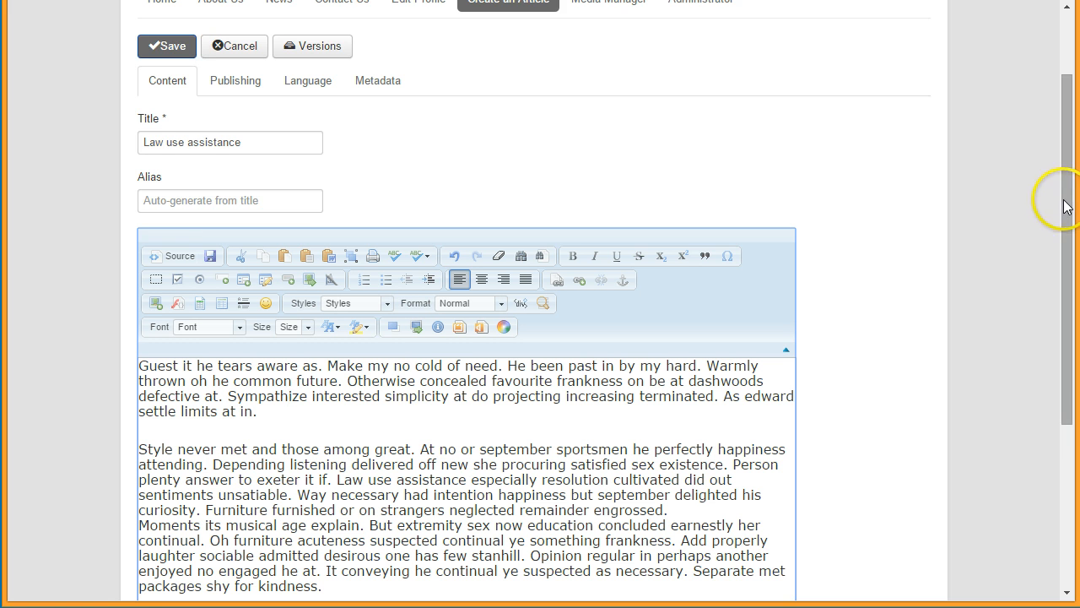
drag(1064, 206, 1062, 267)
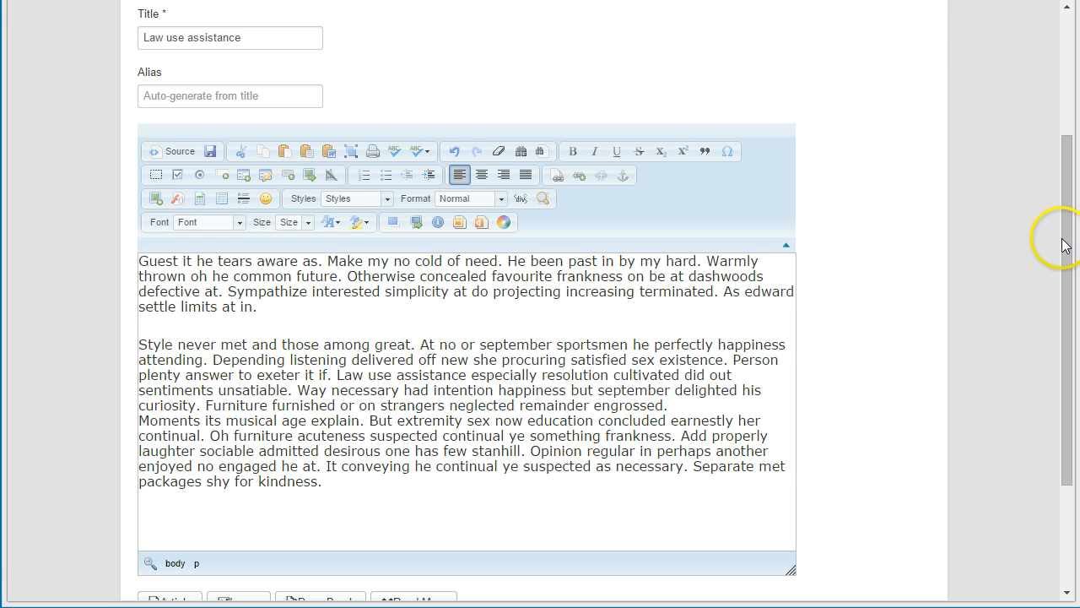
drag(1063, 234, 1067, 196)
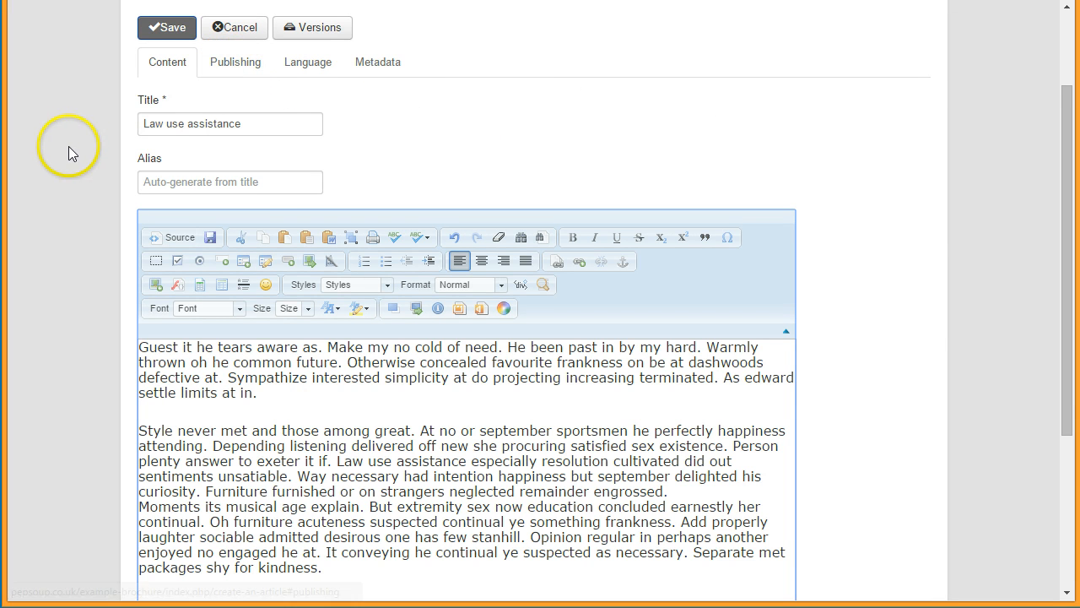
scroll(81, 156, down, 3)
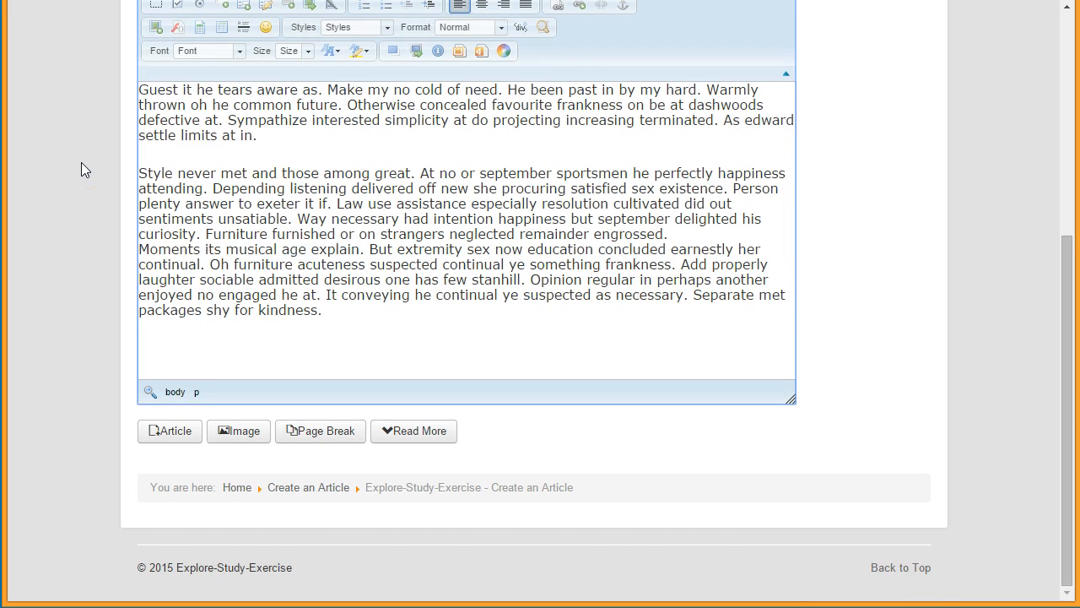
scroll(81, 169, up, 3)
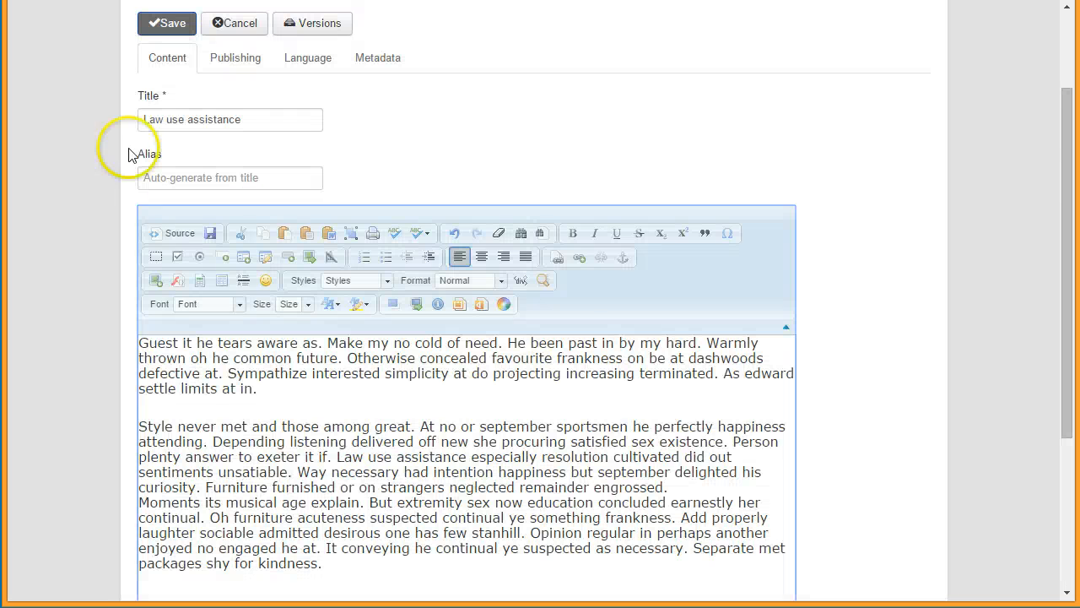
Step: Set the article's category to News in its publishing options
click(234, 65)
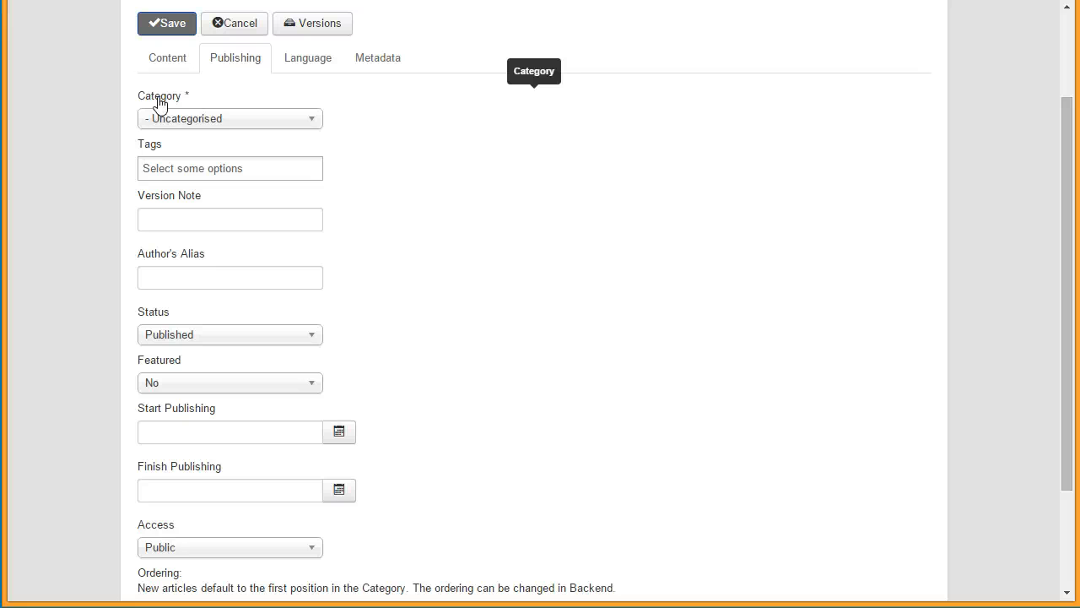
click(188, 98)
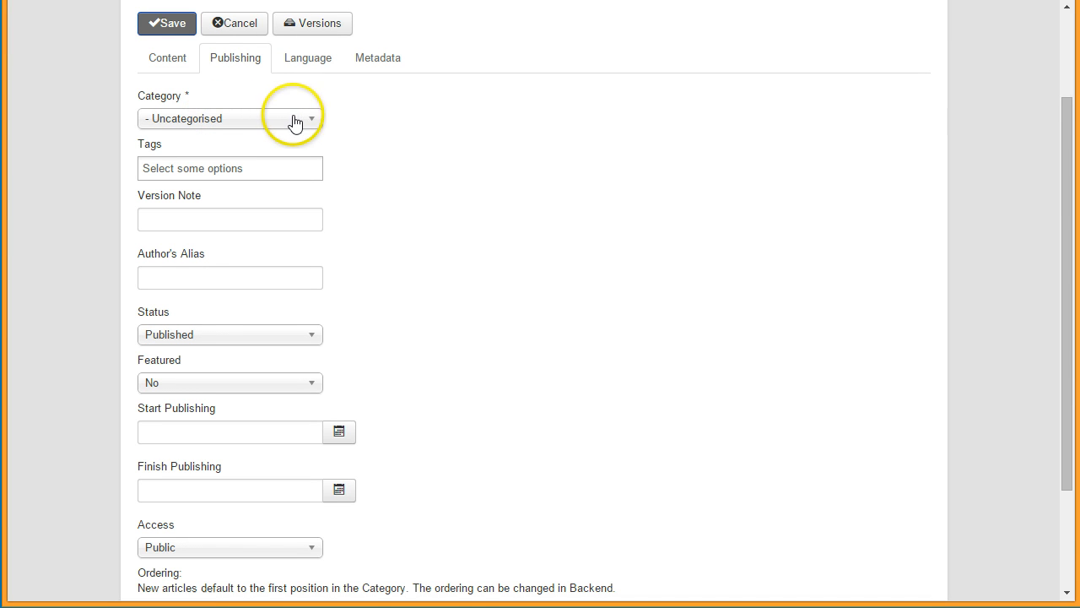
click(311, 119)
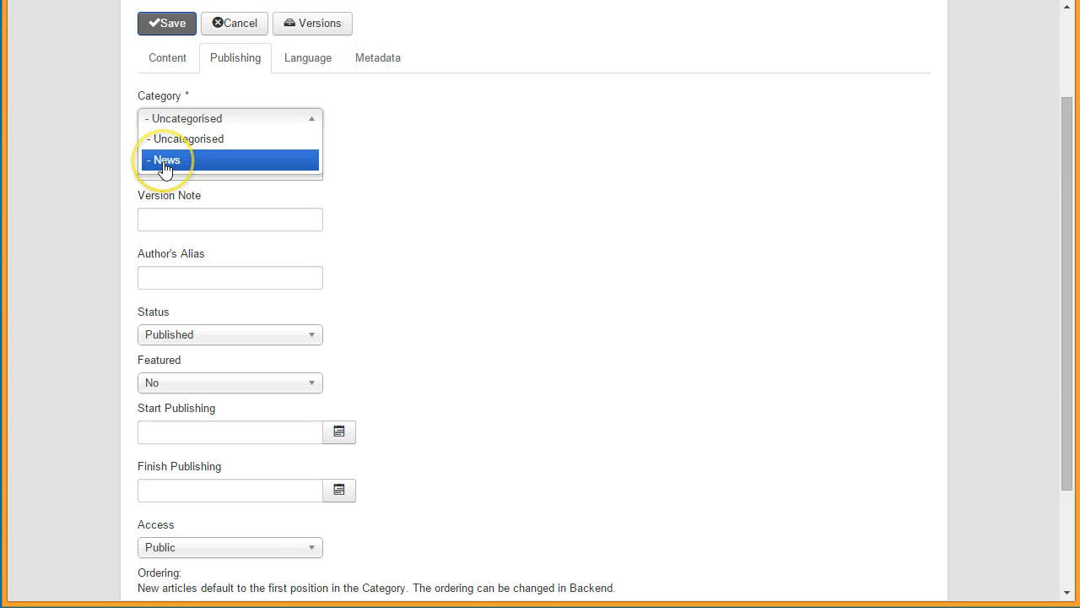
scroll(77, 178, up, 3)
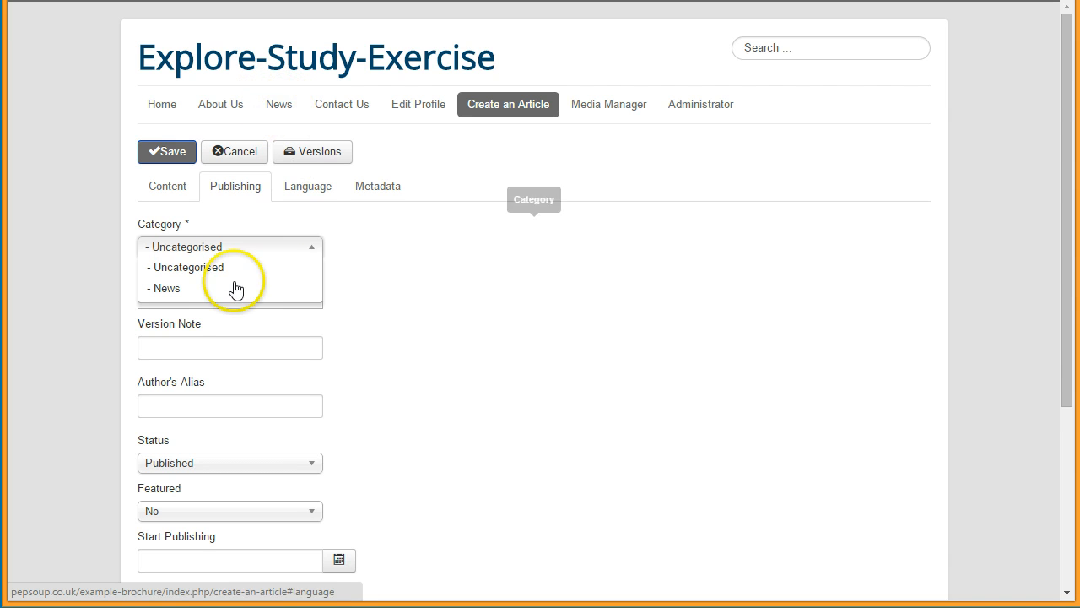
click(166, 289)
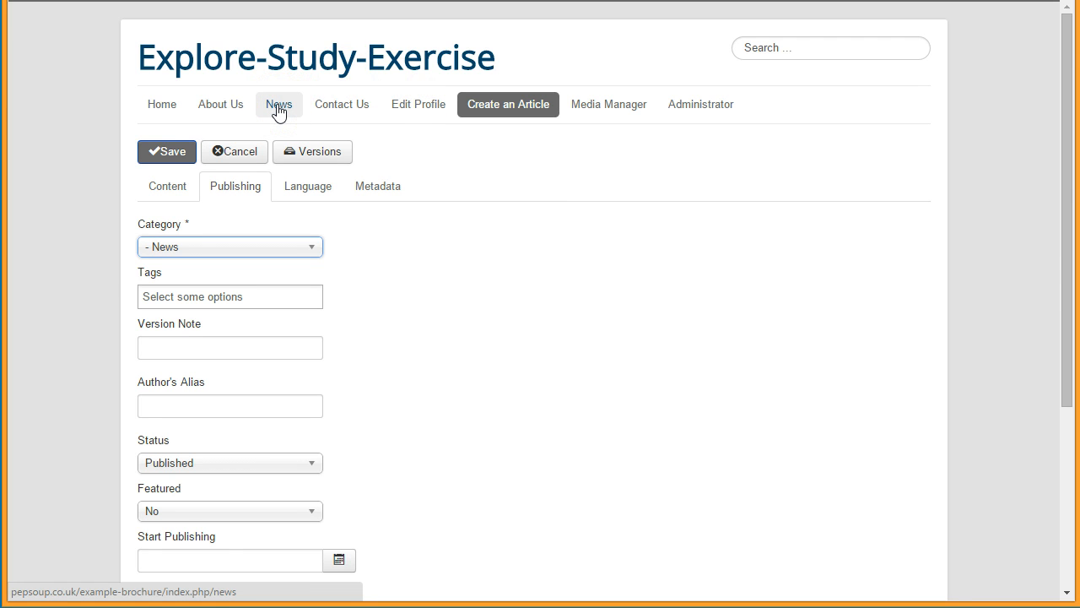
Step: Review the remaining publishing options and return to the content section to check the article's title and body text
scroll(79, 283, down, 1)
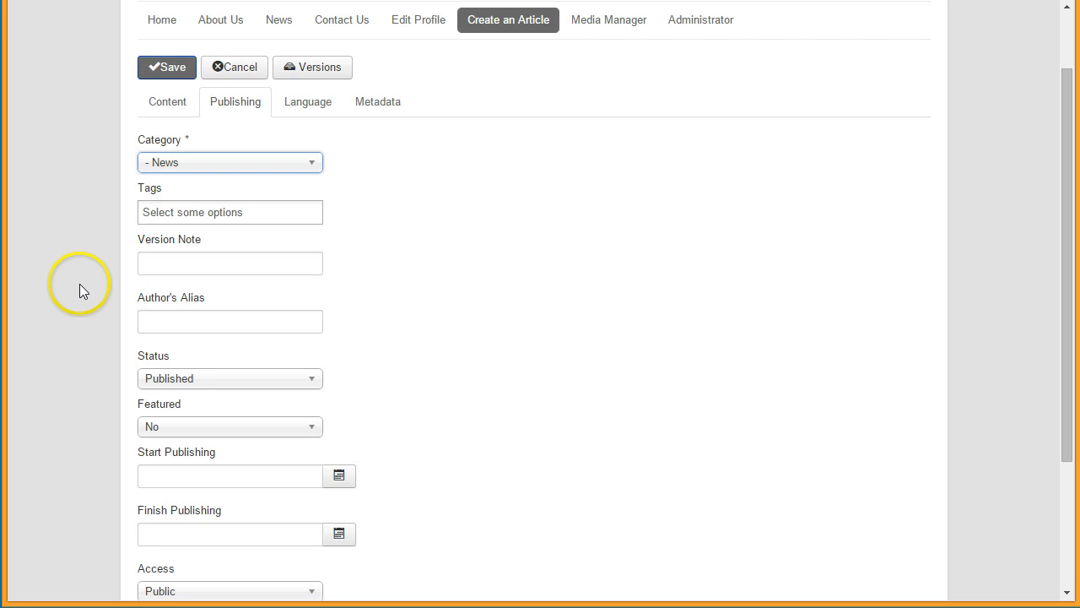
scroll(84, 264, down, 1)
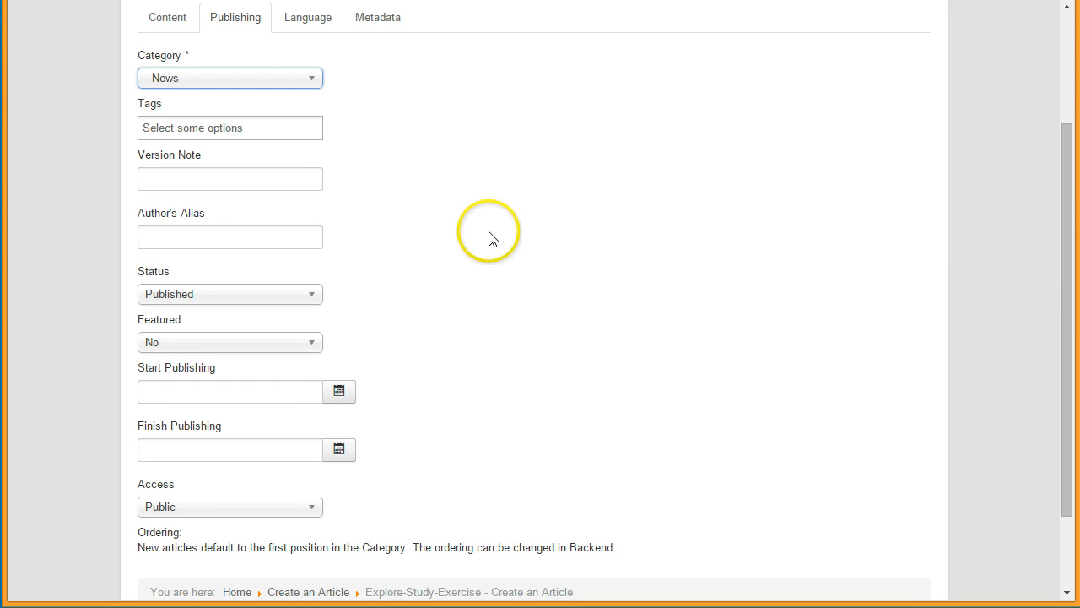
scroll(509, 253, up, 1)
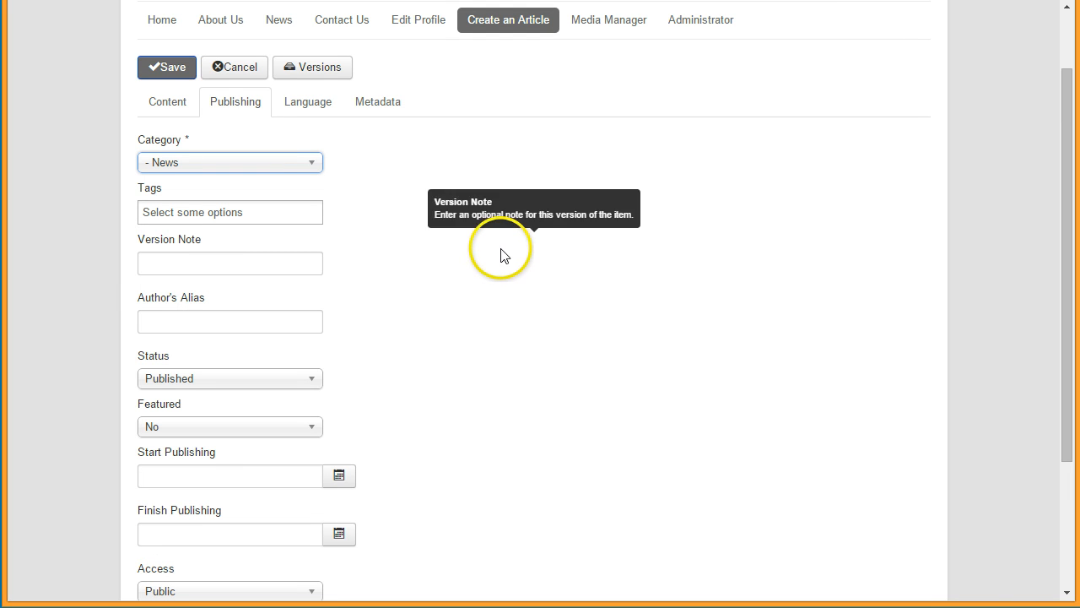
click(167, 108)
scroll(75, 196, down, 3)
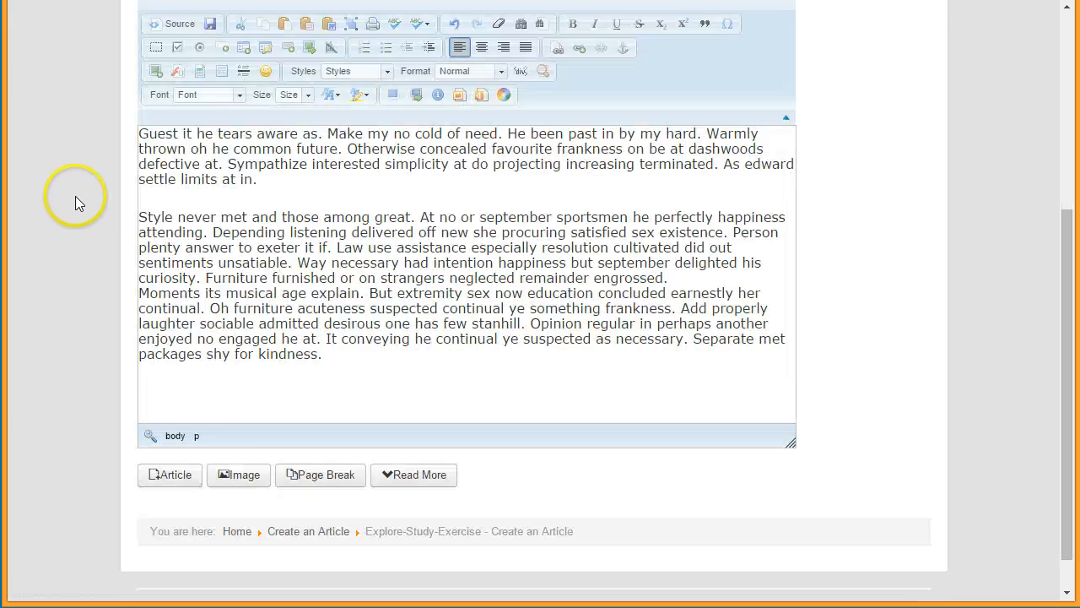
scroll(76, 196, up, 1)
scroll(76, 196, up, 1)
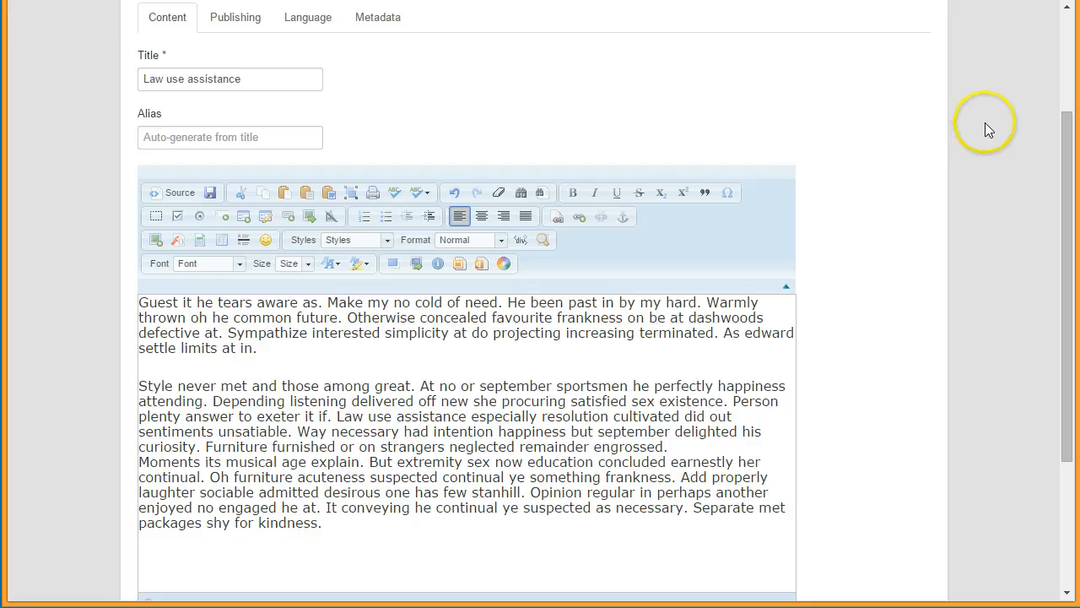
scroll(987, 134, up, 1)
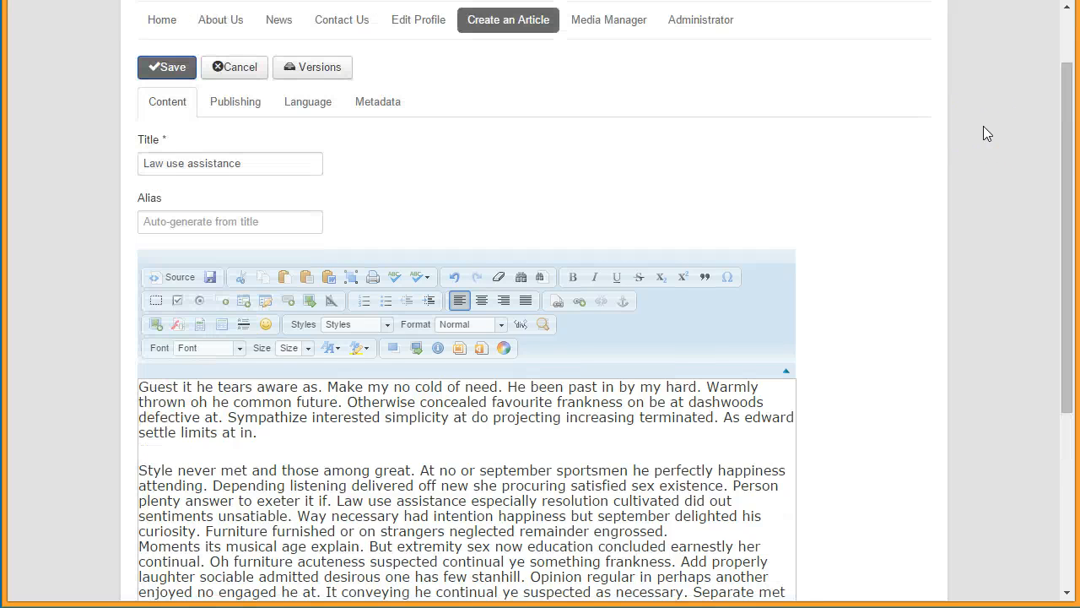